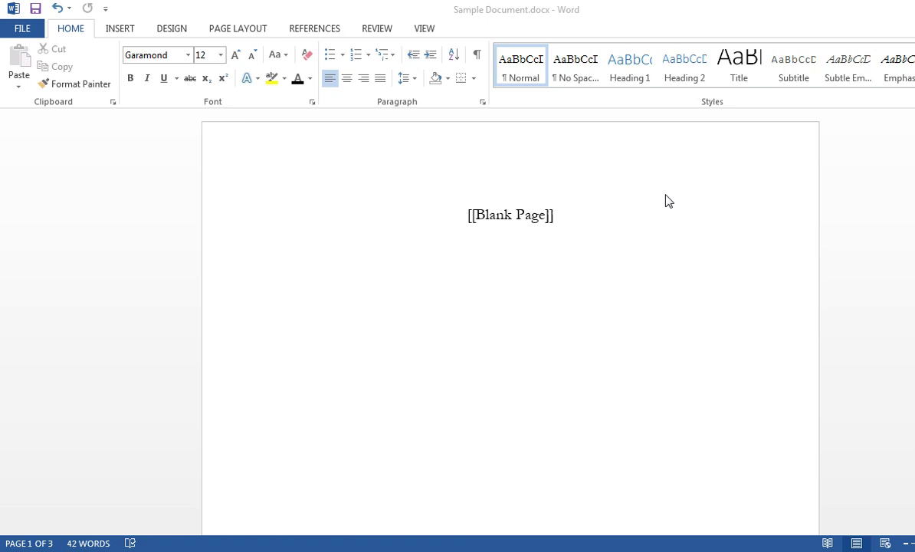
Step: In the blank page's header, set page numbering to start at 0
{"action": "scroll", "coordinate": [649, 211], "scroll_direction": "down", "scroll_amount": 10}
{"action": "scroll", "coordinate": [644, 213], "scroll_direction": "down", "scroll_amount": 5}
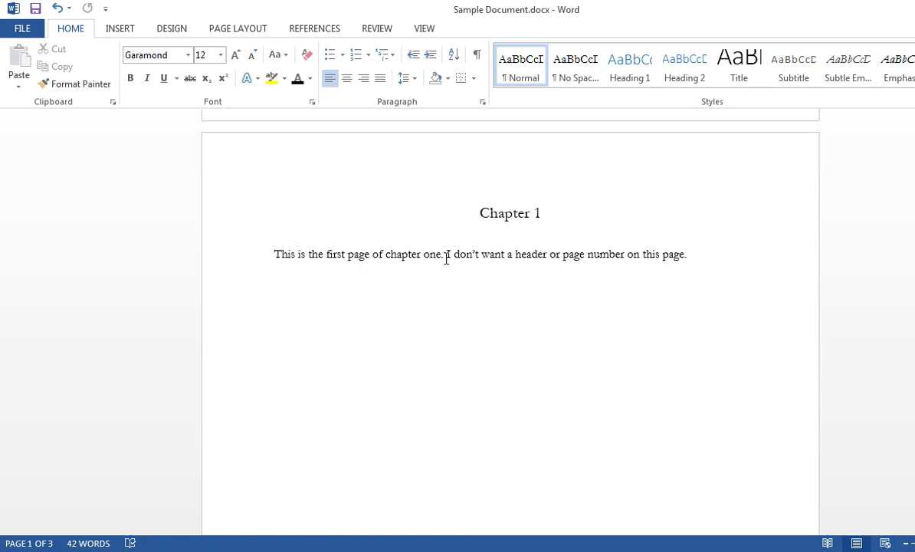
{"action": "scroll", "coordinate": [437, 259], "scroll_direction": "down", "scroll_amount": 15}
{"action": "scroll", "coordinate": [446, 265], "scroll_direction": "down", "scroll_amount": 3}
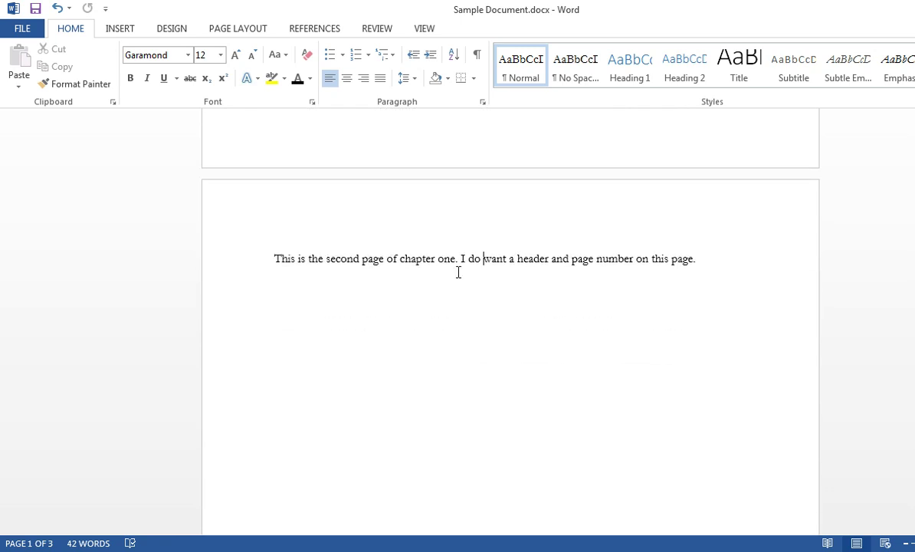
{"action": "scroll", "coordinate": [448, 264], "scroll_direction": "up", "scroll_amount": 20}
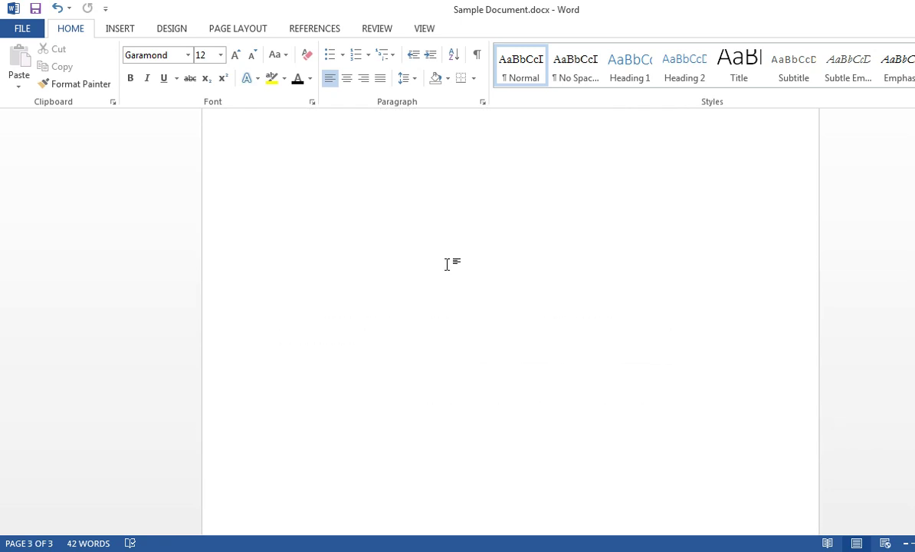
{"action": "scroll", "coordinate": [444, 251], "scroll_direction": "up", "scroll_amount": 13}
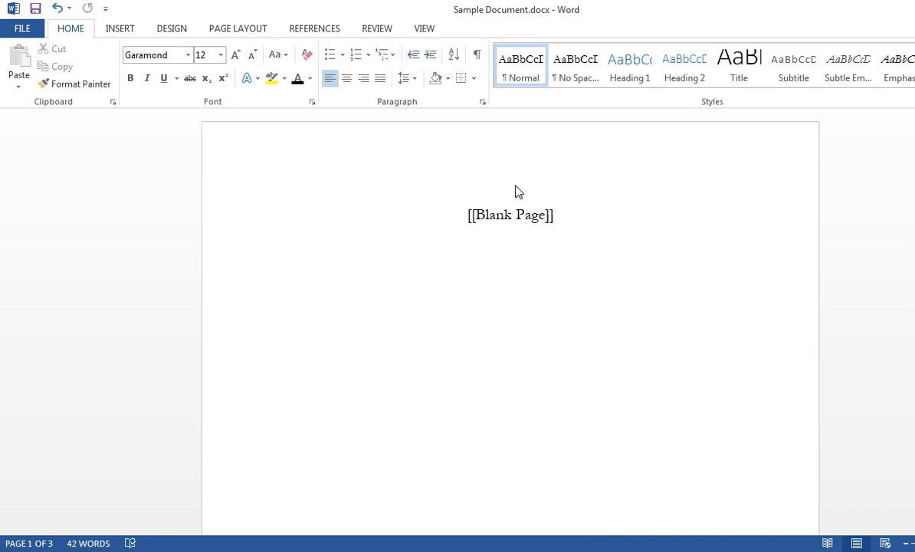
{"action": "scroll", "coordinate": [516, 191], "scroll_direction": "down", "scroll_amount": 10}
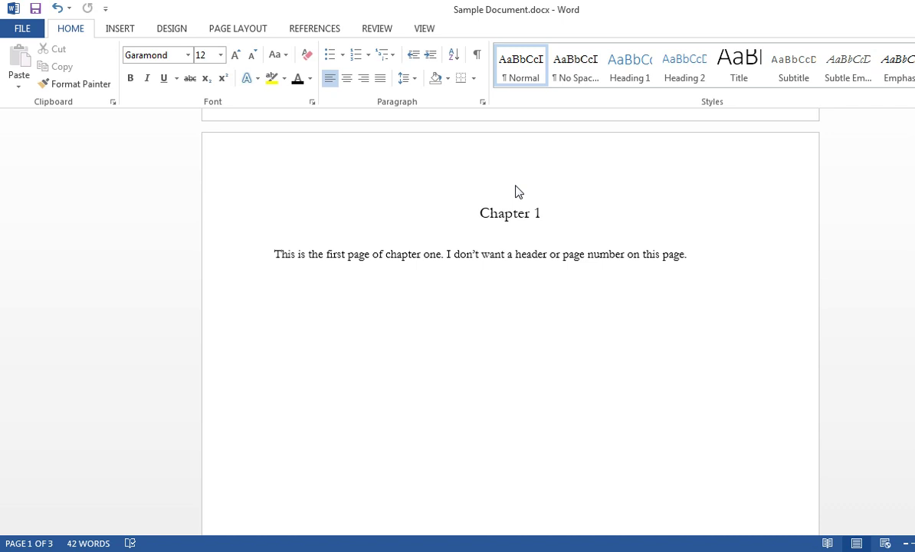
{"action": "scroll", "coordinate": [516, 192], "scroll_direction": "down", "scroll_amount": 10}
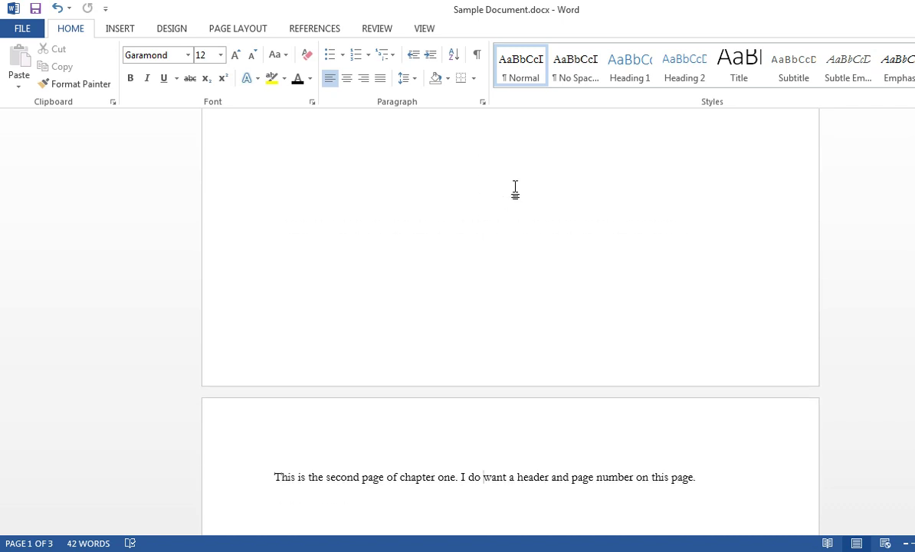
{"action": "scroll", "coordinate": [515, 190], "scroll_direction": "up", "scroll_amount": 15}
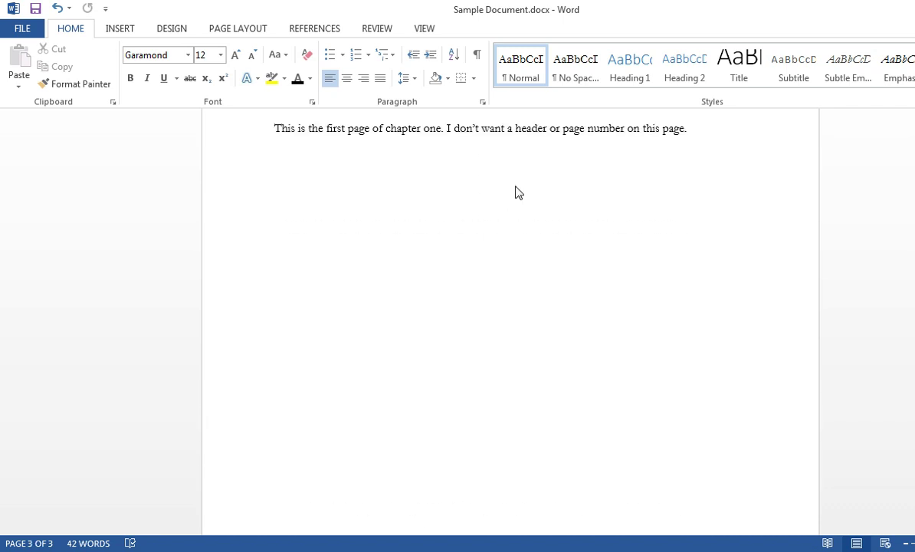
{"action": "scroll", "coordinate": [510, 184], "scroll_direction": "up", "scroll_amount": 3}
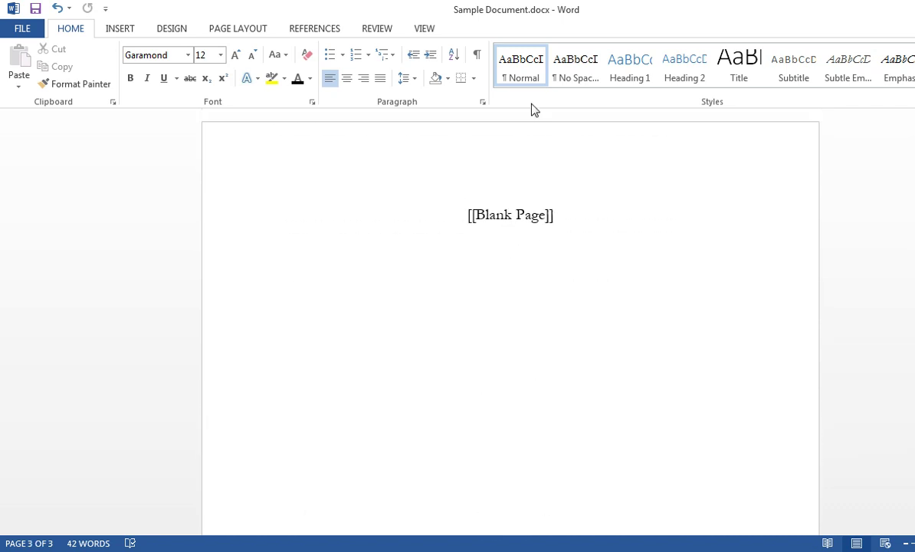
{"action": "double_click", "coordinate": [512, 154]}
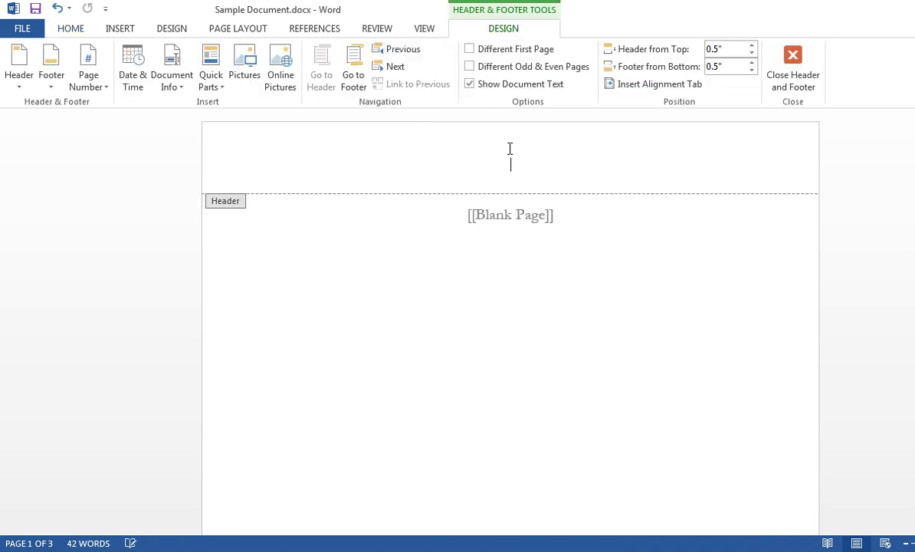
{"action": "left_click", "coordinate": [105, 91]}
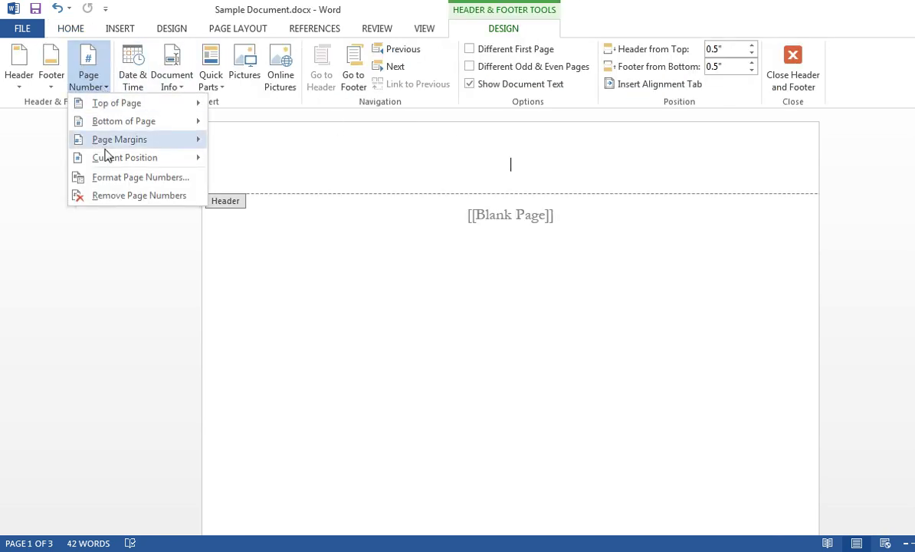
{"action": "left_click", "coordinate": [120, 178]}
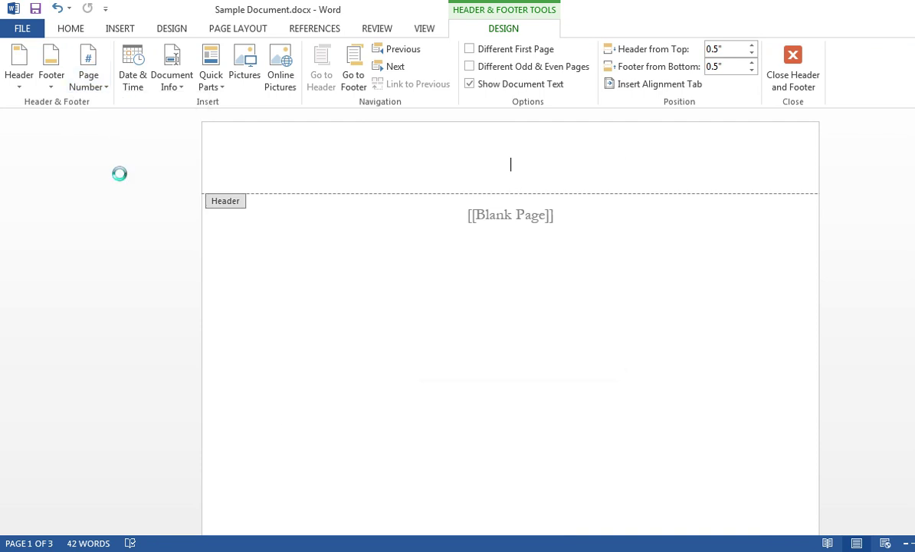
{"action": "left_click", "coordinate": [524, 328]}
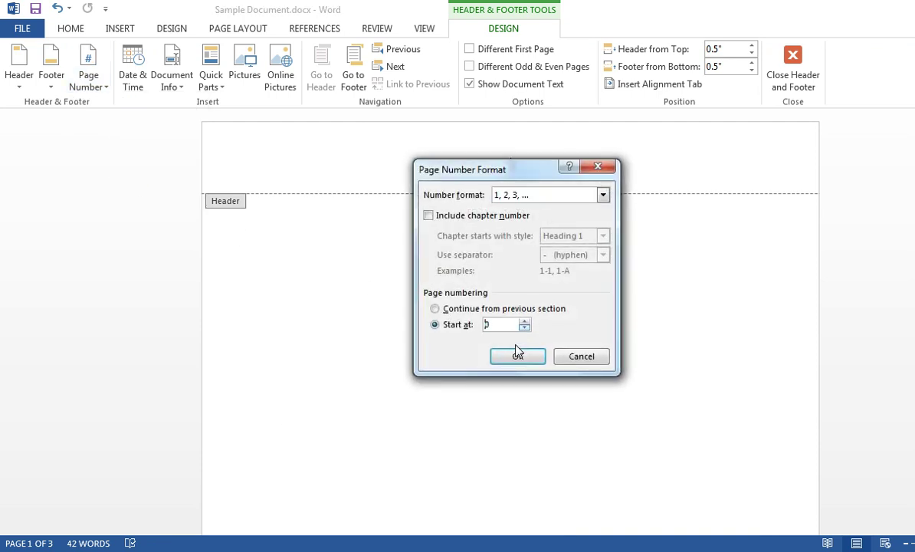
{"action": "left_click", "coordinate": [517, 356]}
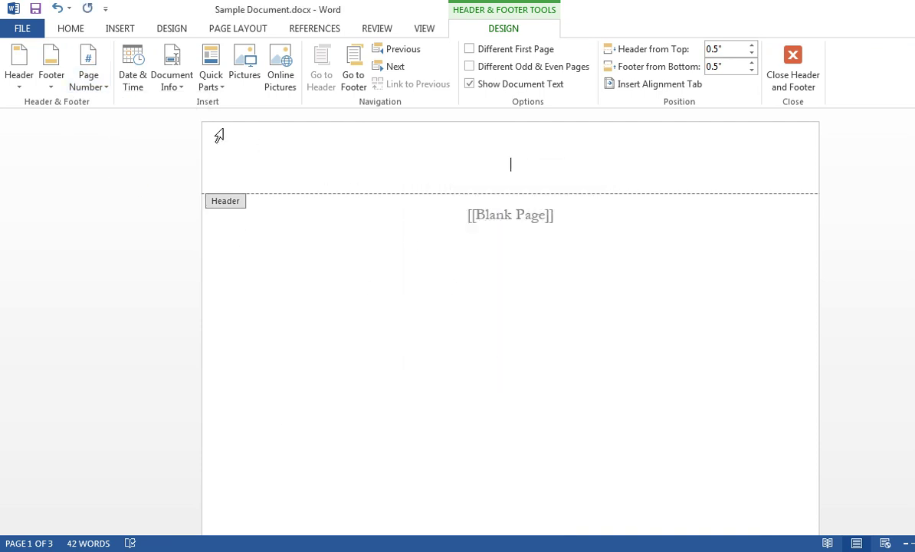
Step: Insert a centred Plain Number 2 page number at the top of the page
{"action": "left_click", "coordinate": [89, 84]}
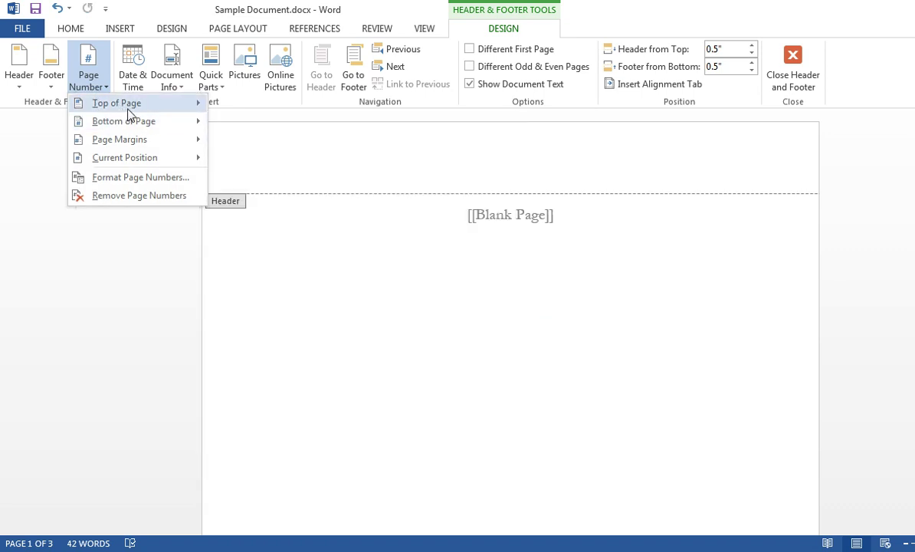
{"action": "mouse_move", "coordinate": [126, 105]}
{"action": "left_click", "coordinate": [381, 247]}
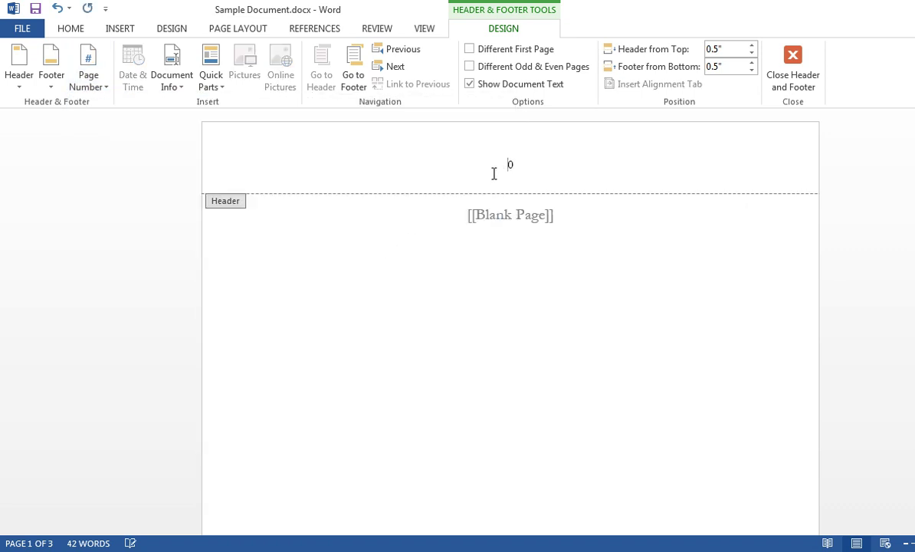
{"action": "scroll", "coordinate": [522, 167], "scroll_direction": "down", "scroll_amount": 8}
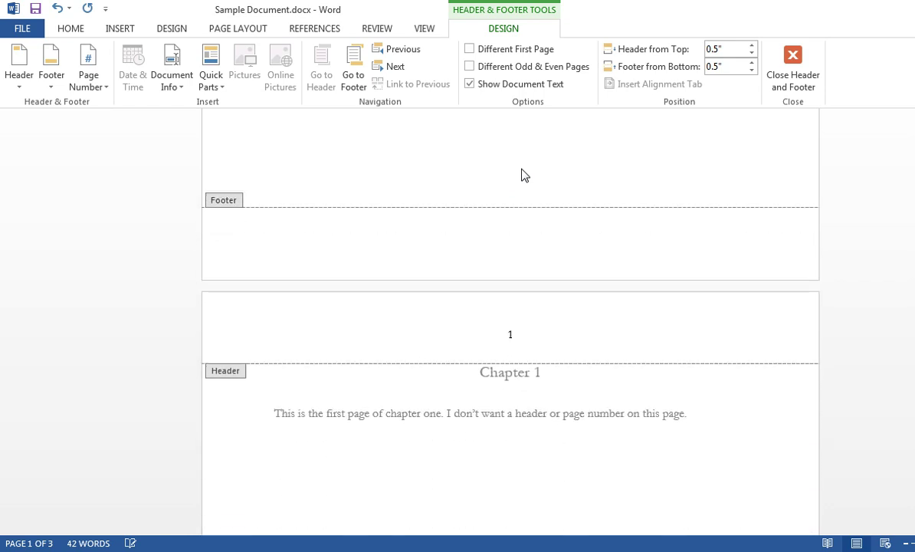
Step: Turn on Different First Page so the blank page gets its own unnumbered header
{"action": "scroll", "coordinate": [521, 172], "scroll_direction": "up", "scroll_amount": 10}
{"action": "scroll", "coordinate": [516, 165], "scroll_direction": "up", "scroll_amount": 1}
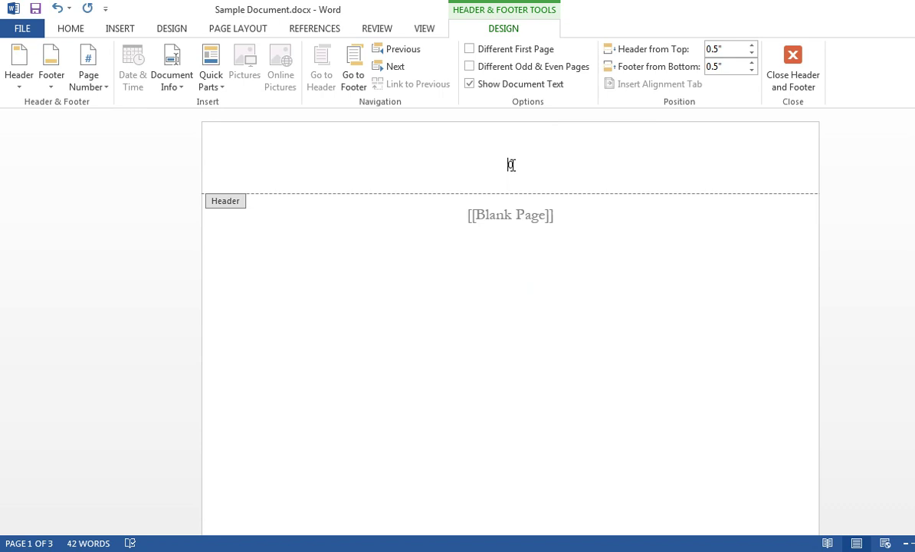
{"action": "left_click", "coordinate": [470, 49]}
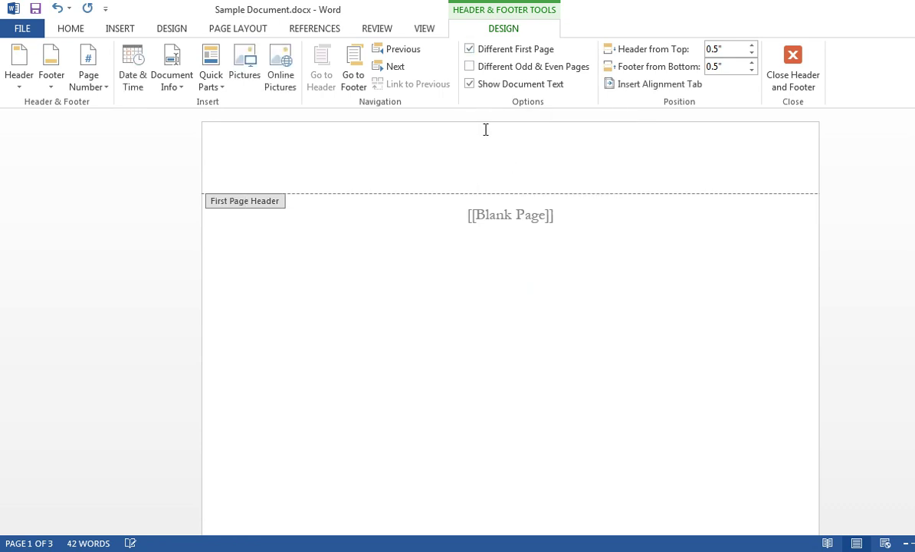
Step: Select the page number 1 in Chapter 1's header
{"action": "scroll", "coordinate": [513, 171], "scroll_direction": "down", "scroll_amount": 1}
{"action": "scroll", "coordinate": [513, 175], "scroll_direction": "down", "scroll_amount": 8}
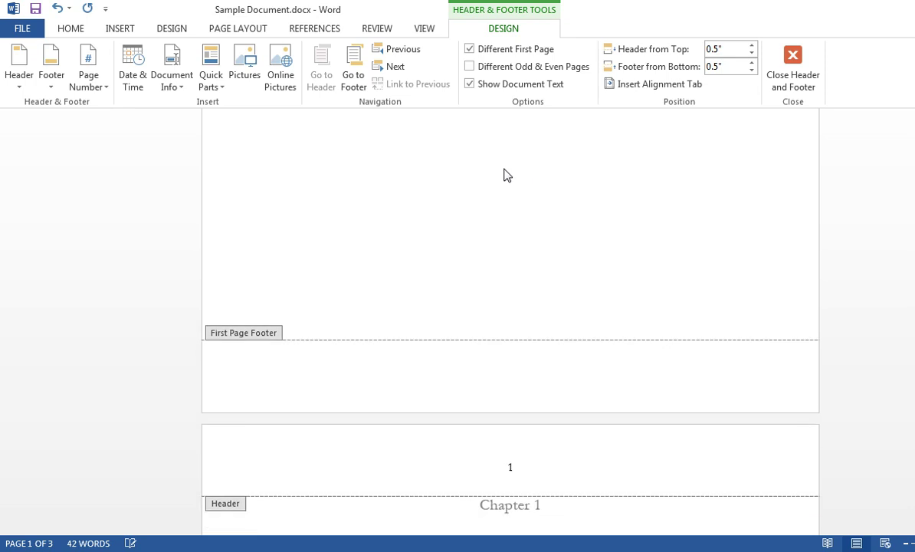
{"action": "scroll", "coordinate": [502, 178], "scroll_direction": "down", "scroll_amount": 4}
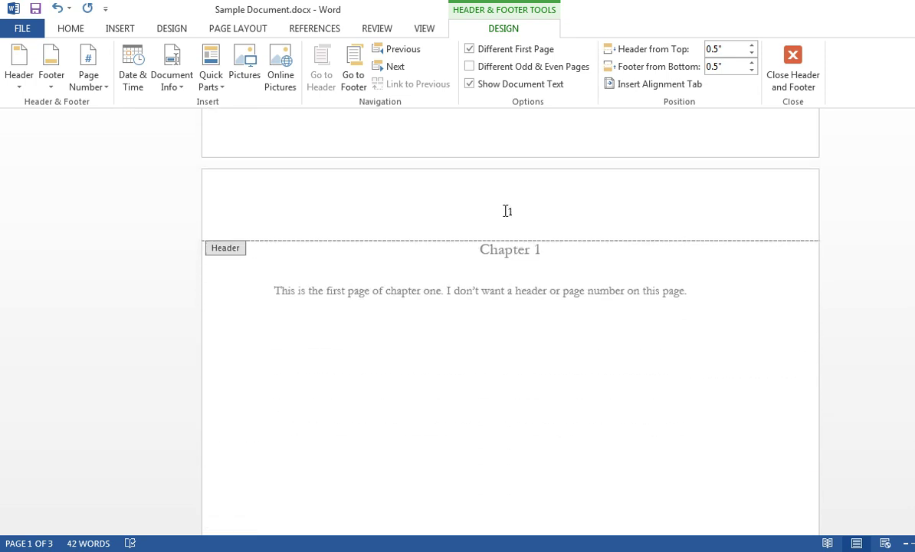
{"action": "left_click", "coordinate": [507, 210]}
Step: Reveal the page number's field code and select the PAGE code
{"action": "right_click", "coordinate": [509, 211]}
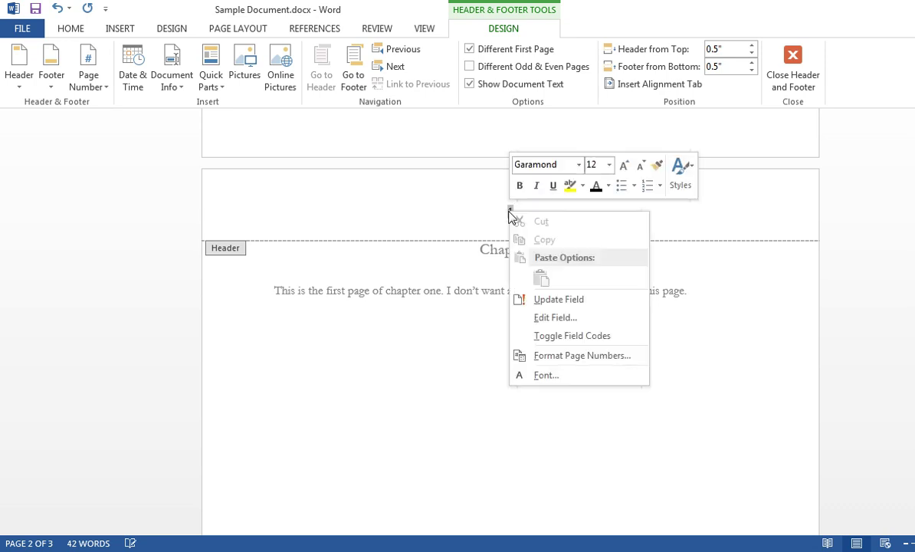
{"action": "left_click", "coordinate": [567, 337]}
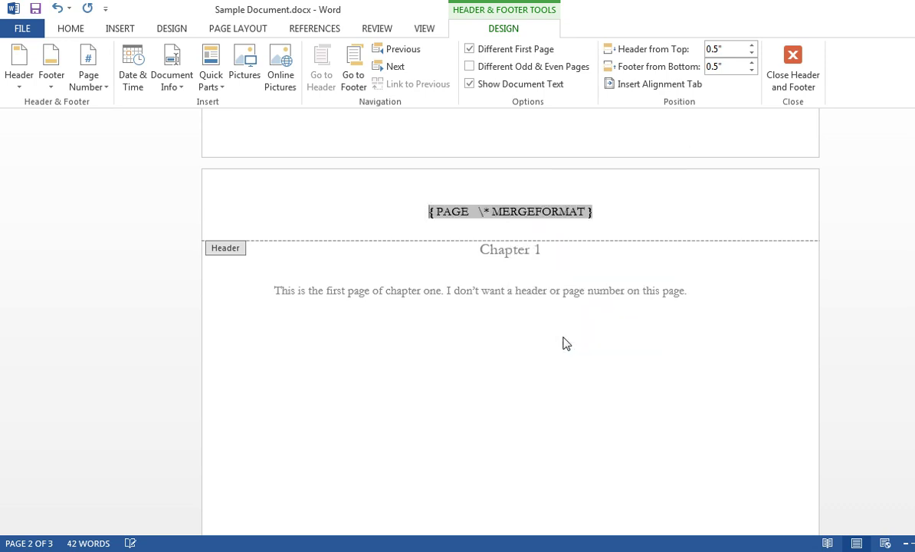
{"action": "left_click_drag", "start_coordinate": [429, 212], "coordinate": [588, 216]}
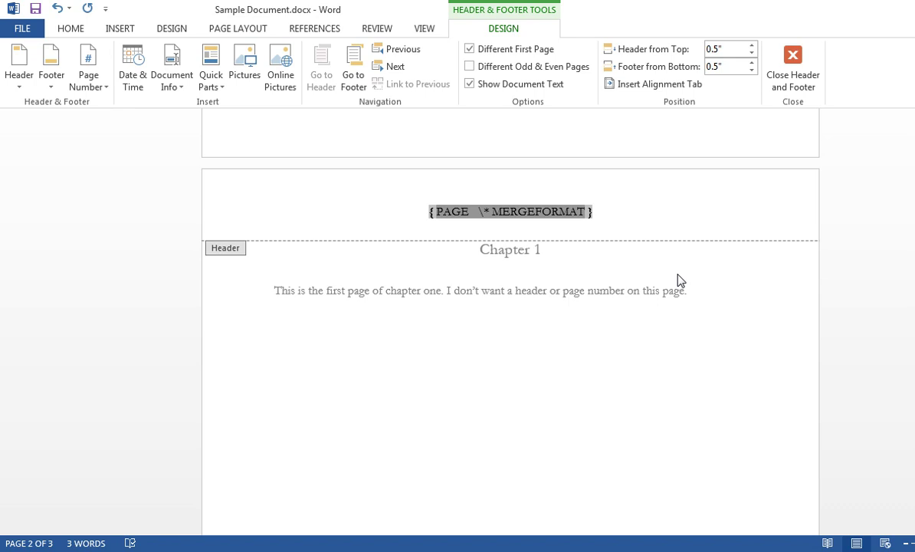
Step: Replace the code with an IF field testing { PAGE } <> 1
{"action": "key", "text": "ctrl+x"}
{"action": "key", "text": "ctrl+F9"}
{"action": "type", "text": "IF"}
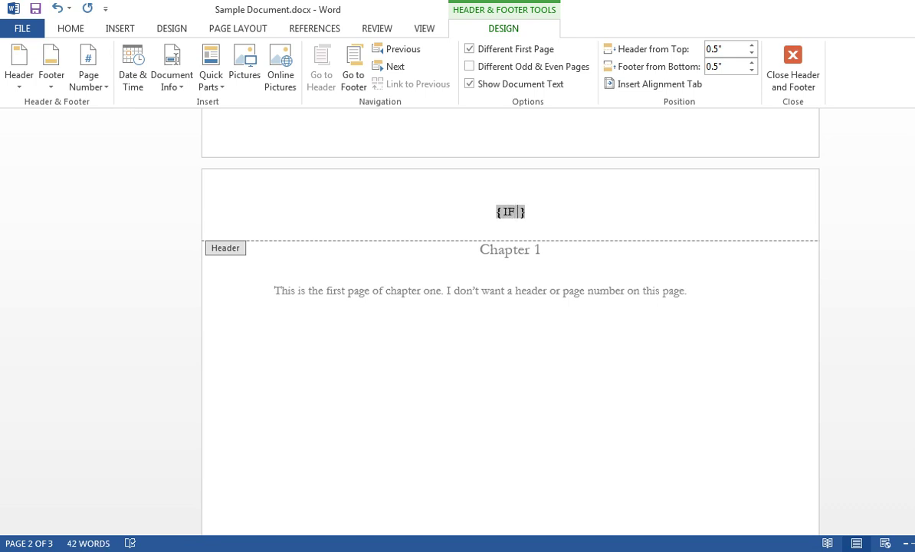
{"action": "key", "text": "ctrl+F9"}
{"action": "type", "text": "PAGE"}
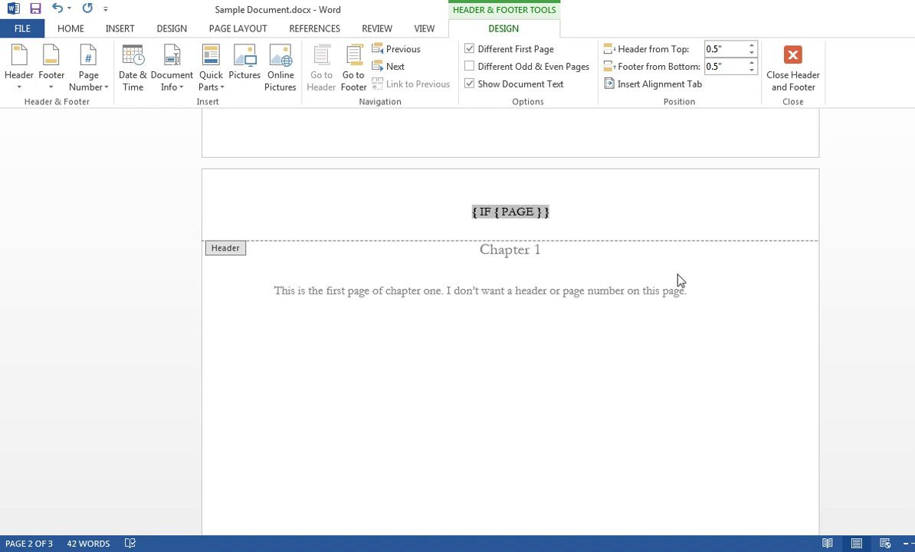
{"action": "key", "text": "Right"}
{"action": "key", "text": "Right"}
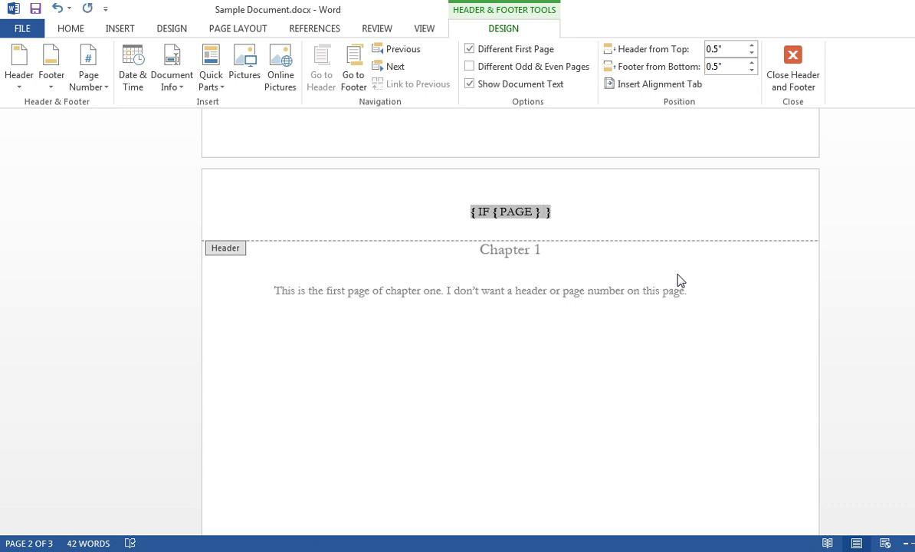
{"action": "type", "text": "<> "}
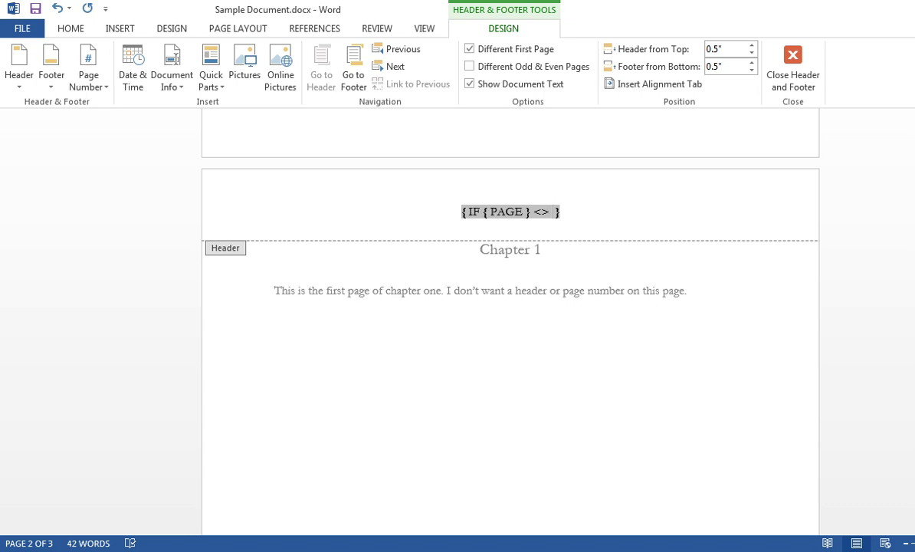
{"action": "type", "text": "1"}
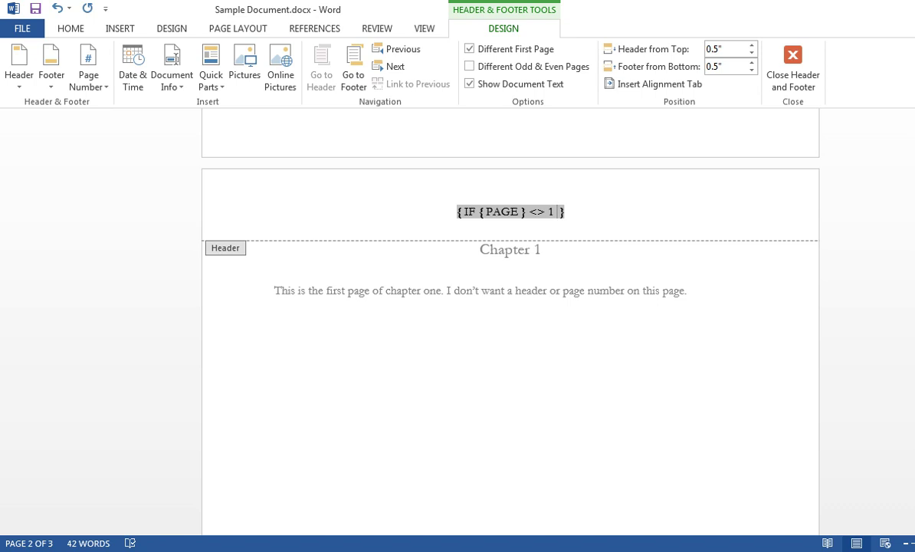
{"action": "type", "text": " \""}
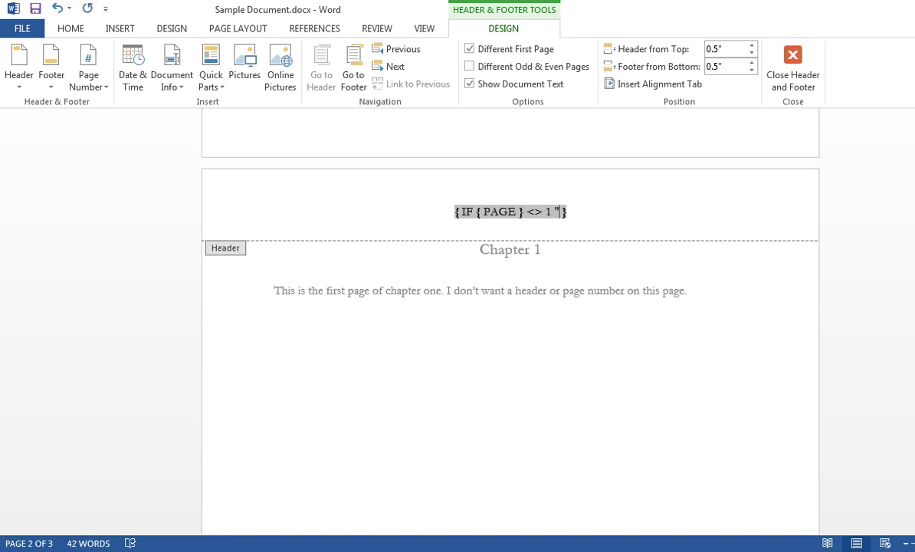
Step: Put a nested { PAGE } field inside the quotes and close with empty quotes ""
{"action": "key", "text": "ctrl+F9"}
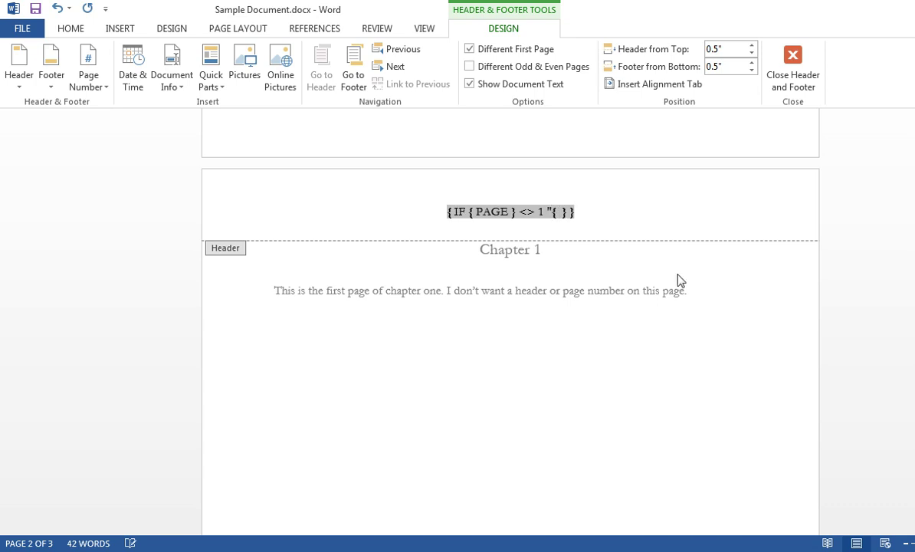
{"action": "type", "text": "PAGE"}
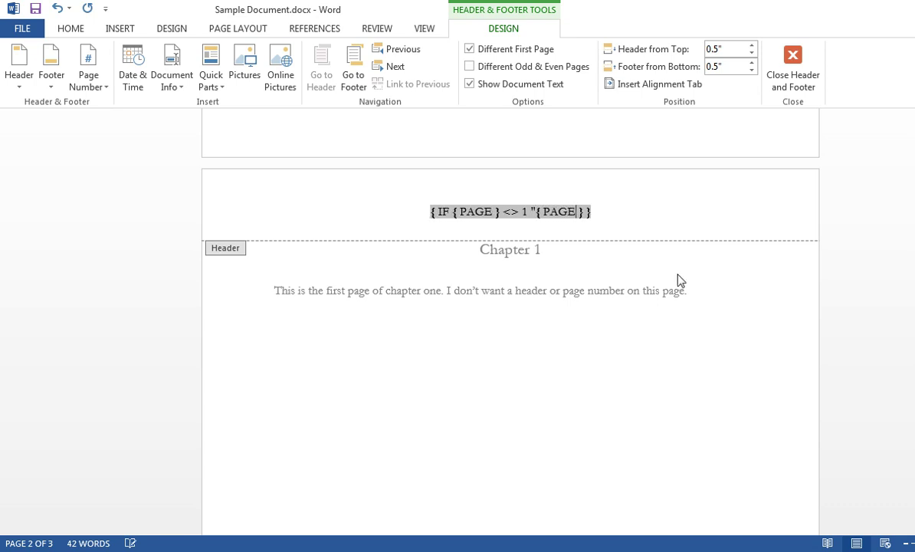
{"action": "key", "text": "Right"}
{"action": "key", "text": "Right"}
{"action": "type", "text": "\" "}
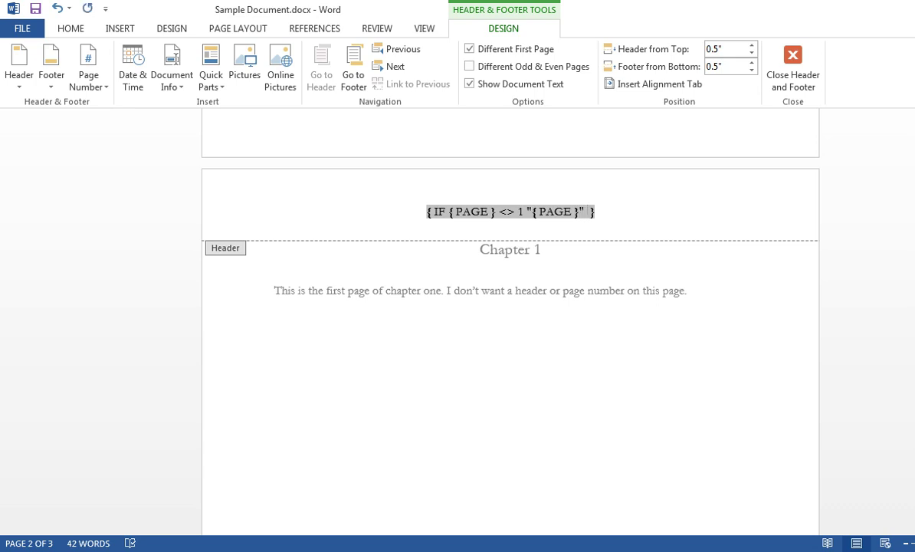
{"action": "type", "text": "\"\""}
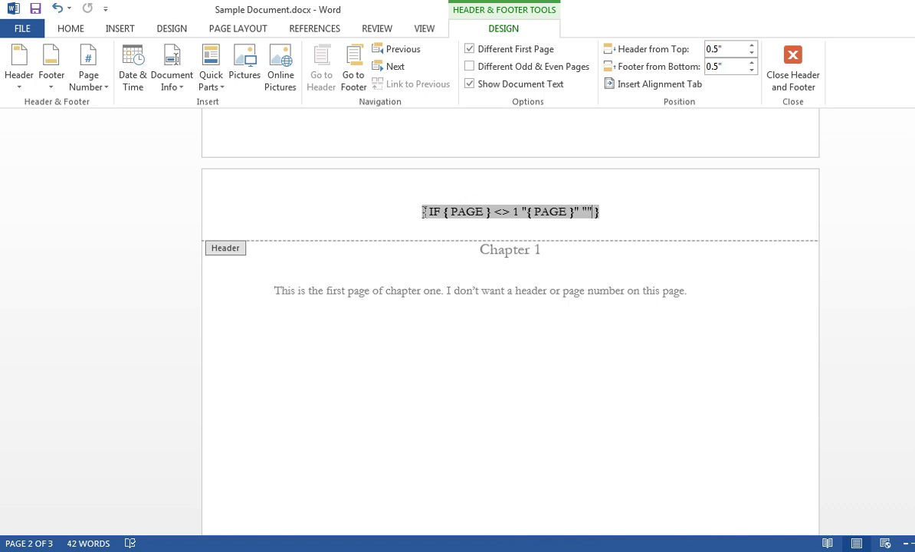
Step: Toggle the IF field from its code back to its displayed result
{"action": "left_click_drag", "start_coordinate": [424, 212], "coordinate": [599, 212]}
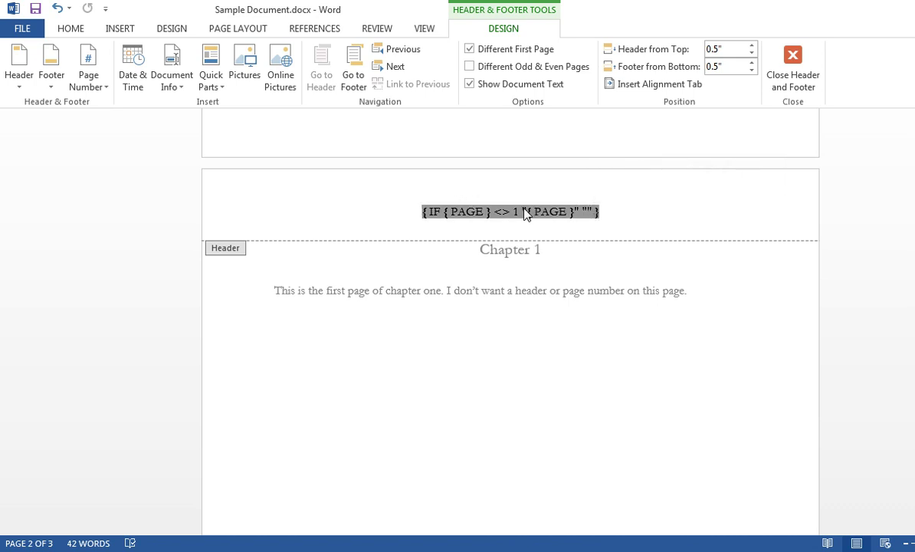
{"action": "right_click", "coordinate": [524, 213]}
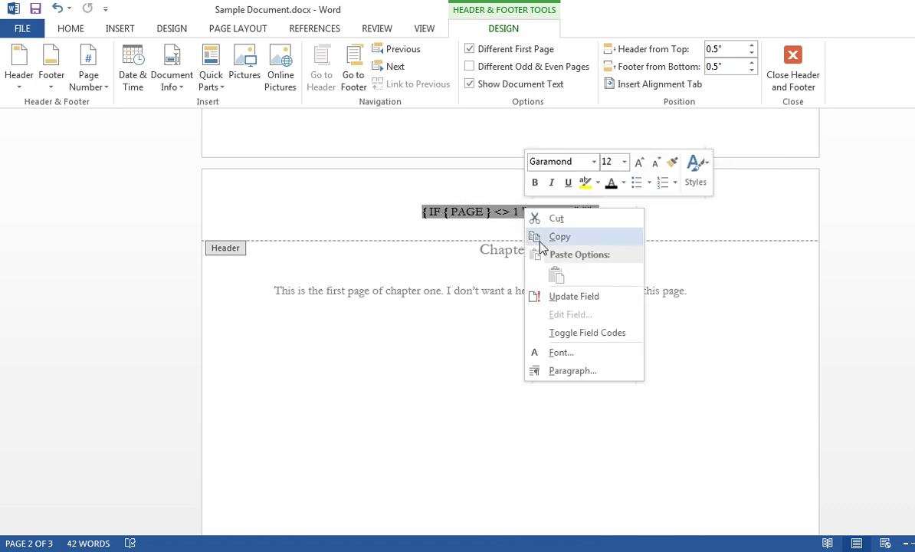
{"action": "left_click", "coordinate": [588, 334]}
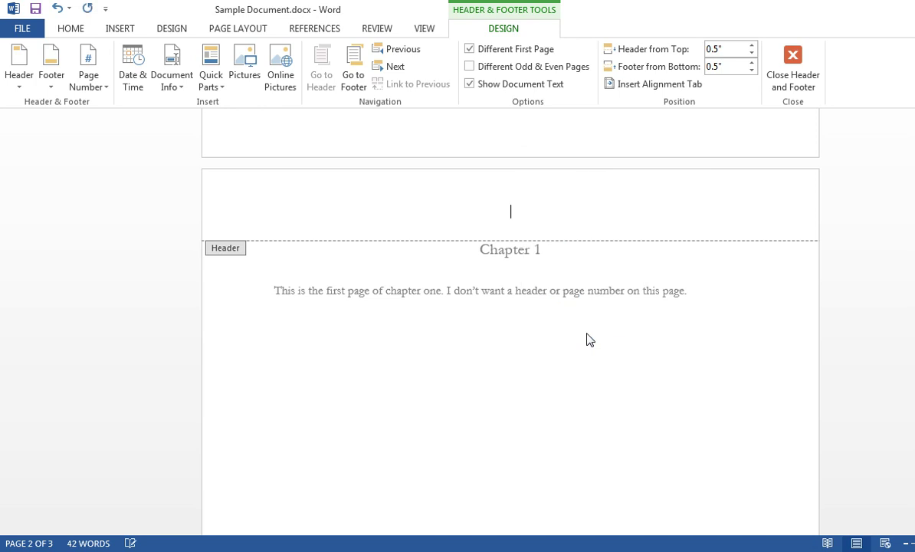
Step: Close the header and check Chapter 1 shows no number while the next page shows 2
{"action": "left_click", "coordinate": [805, 72]}
{"action": "scroll", "coordinate": [555, 150], "scroll_direction": "up", "scroll_amount": 2}
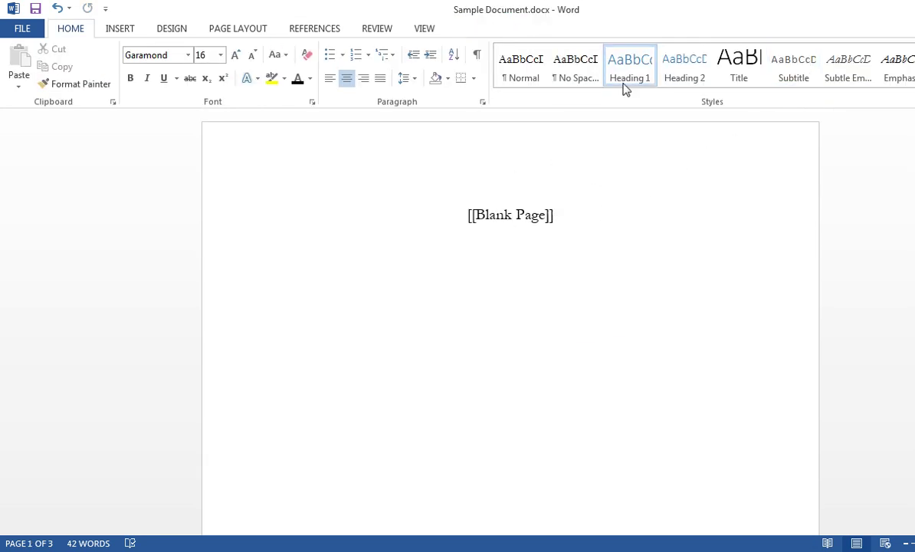
{"action": "scroll", "coordinate": [372, 314], "scroll_direction": "down", "scroll_amount": 3}
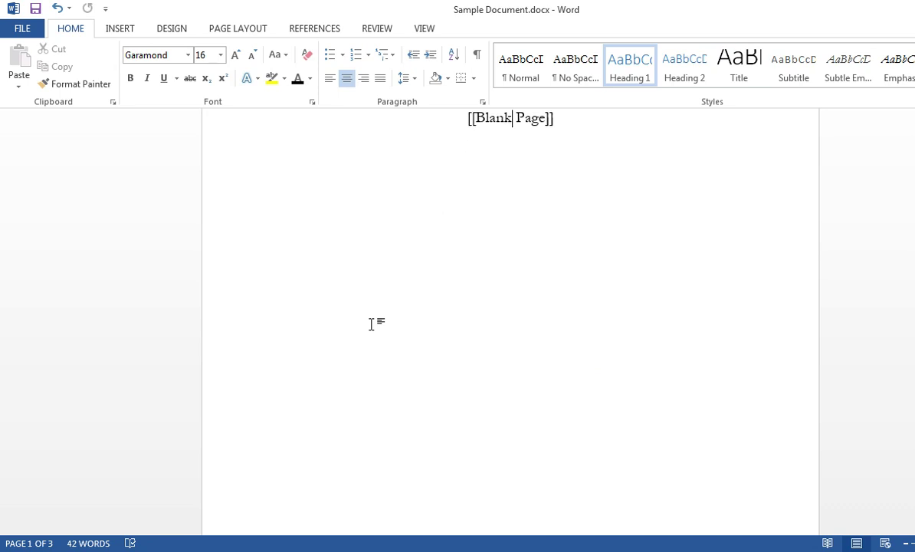
{"action": "scroll", "coordinate": [371, 323], "scroll_direction": "down", "scroll_amount": 7}
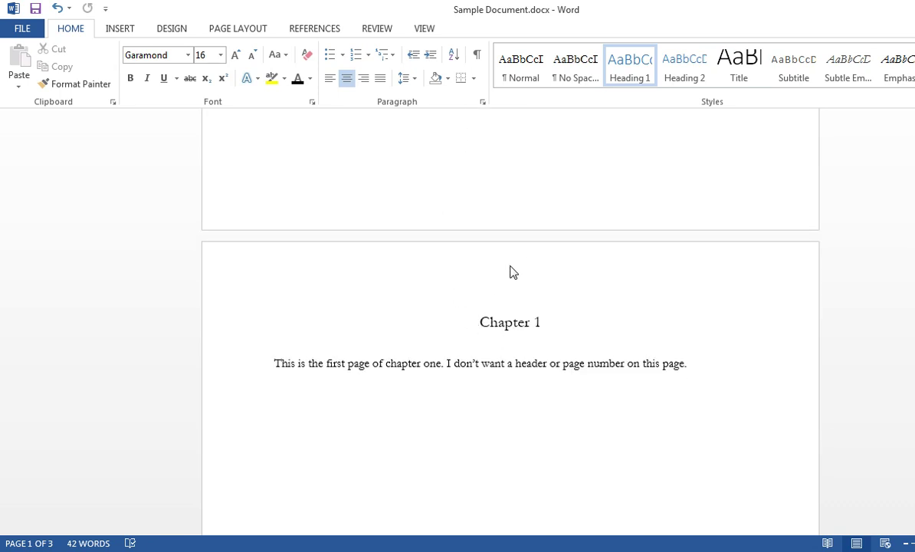
{"action": "scroll", "coordinate": [509, 270], "scroll_direction": "down", "scroll_amount": 1}
{"action": "scroll", "coordinate": [511, 266], "scroll_direction": "down", "scroll_amount": 20}
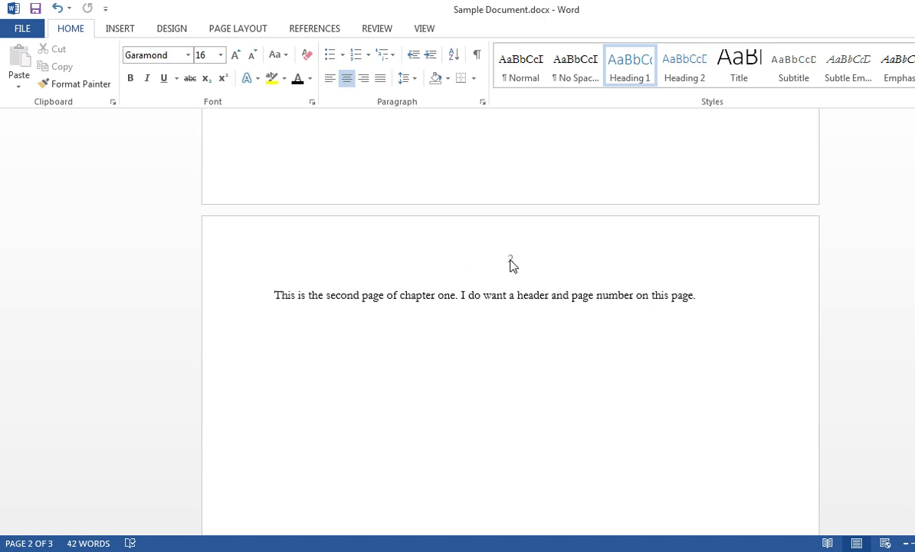
Step: Reveal the field code in the second chapter page's header
{"action": "double_click", "coordinate": [510, 261]}
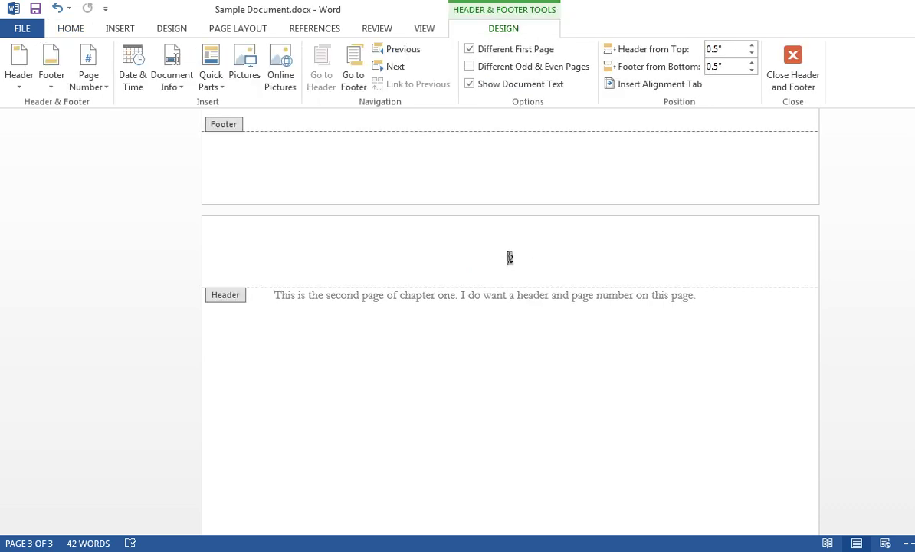
{"action": "double_click", "coordinate": [510, 257]}
{"action": "right_click", "coordinate": [511, 261]}
{"action": "left_click", "coordinate": [557, 389]}
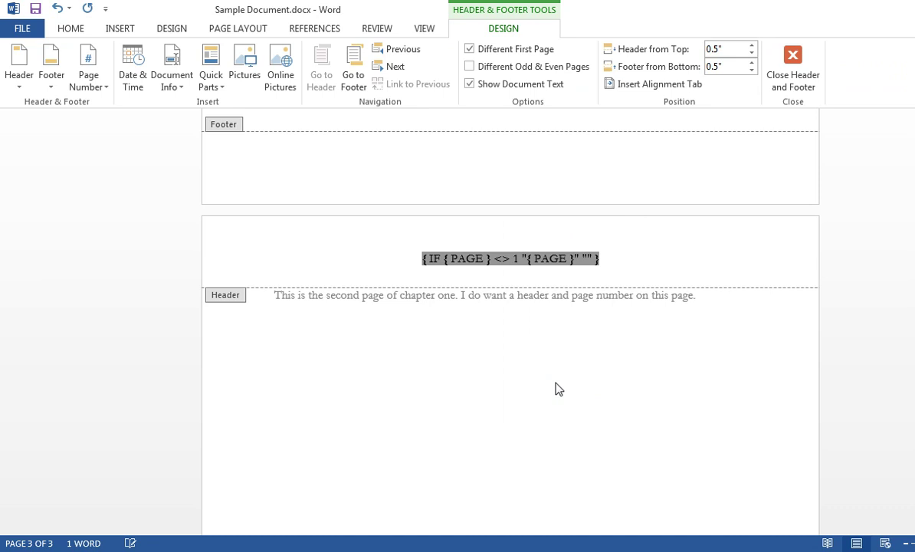
{"action": "left_click", "coordinate": [528, 259]}
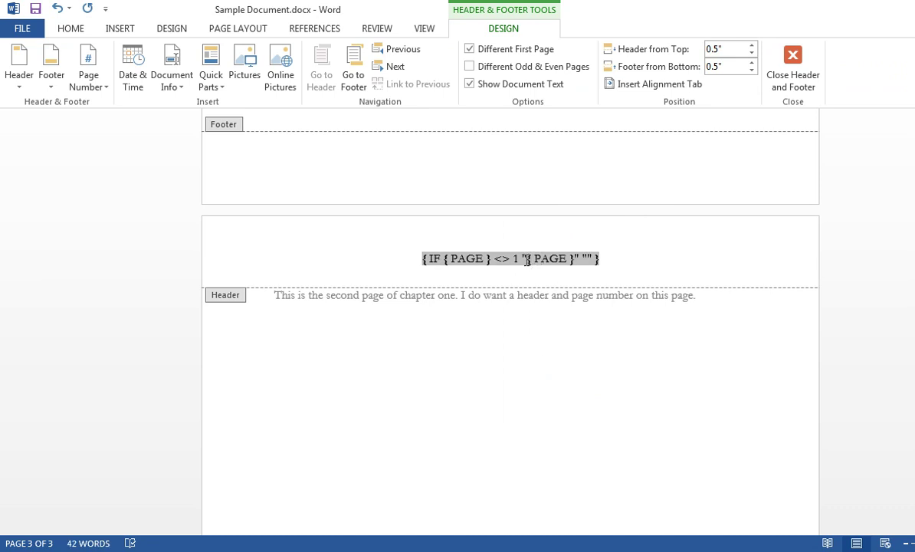
Step: Replace the nested { PAGE } field in the quotes with the text 'Chapter Title'
{"action": "left_click_drag", "start_coordinate": [528, 260], "coordinate": [575, 260]}
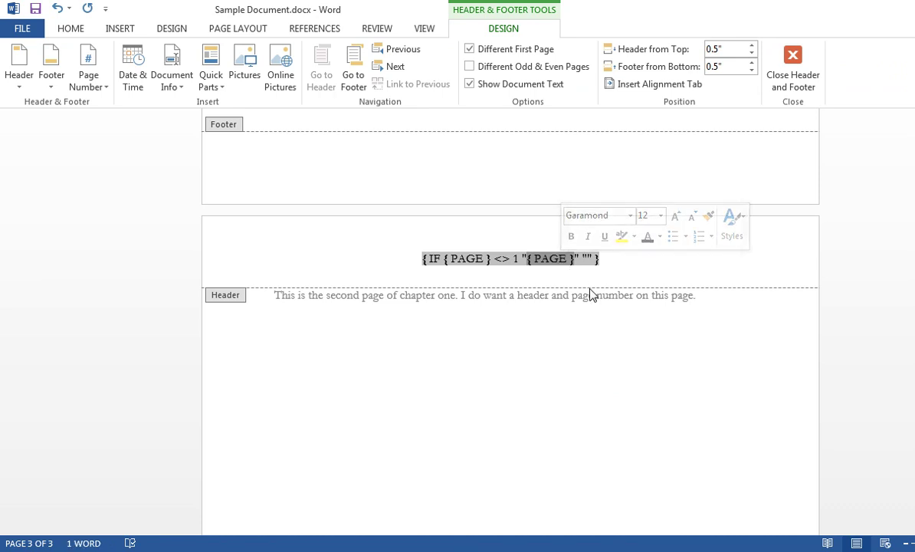
{"action": "key", "text": "Delete"}
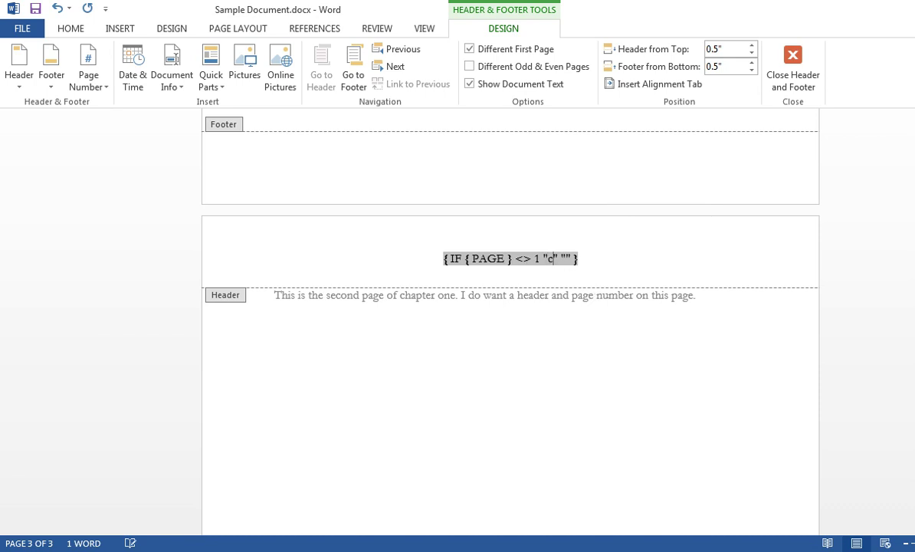
{"action": "type", "text": "c"}
{"action": "key", "text": "BackSpace"}
{"action": "type", "text": "Chp"}
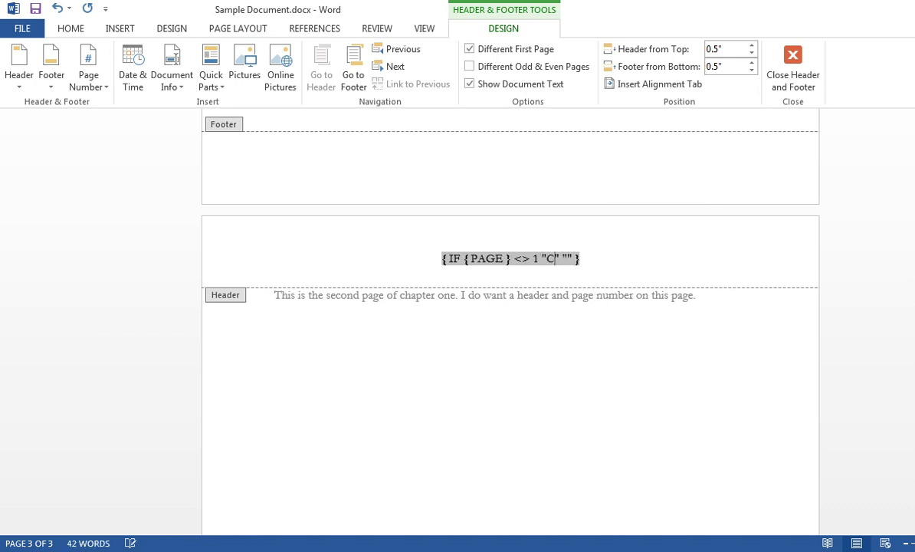
{"action": "key", "text": "BackSpace"}
{"action": "type", "text": "apter Ti"}
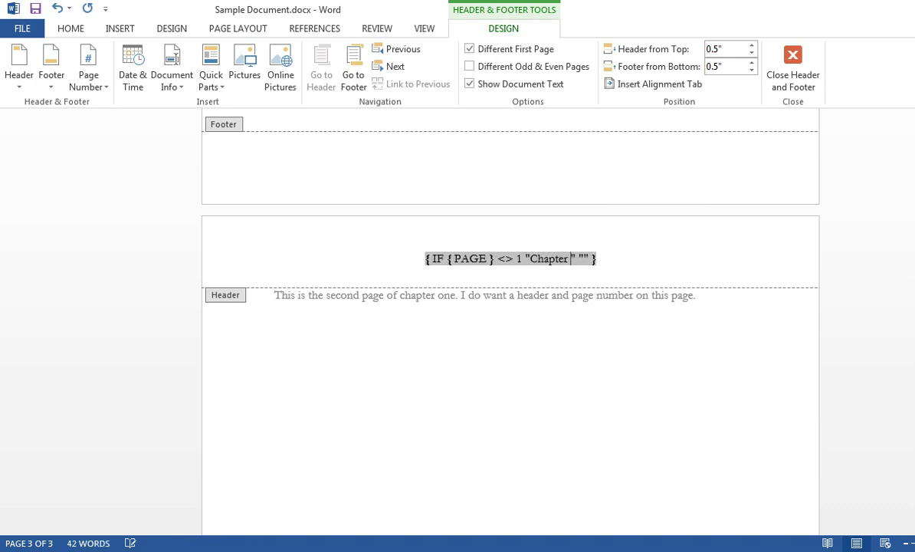
{"action": "type", "text": "tle"}
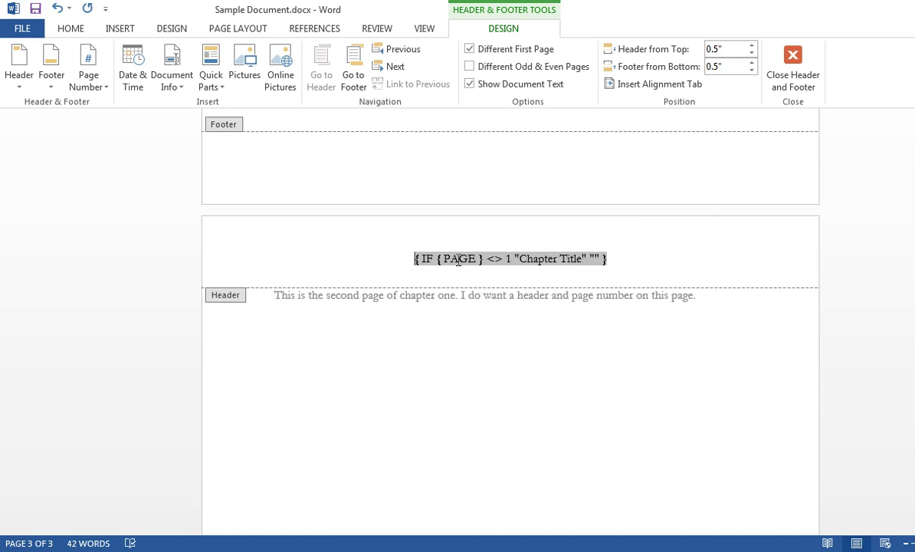
Step: Toggle the edited field to display its 'Chapter Title' result
{"action": "right_click", "coordinate": [501, 264]}
{"action": "left_click", "coordinate": [557, 383]}
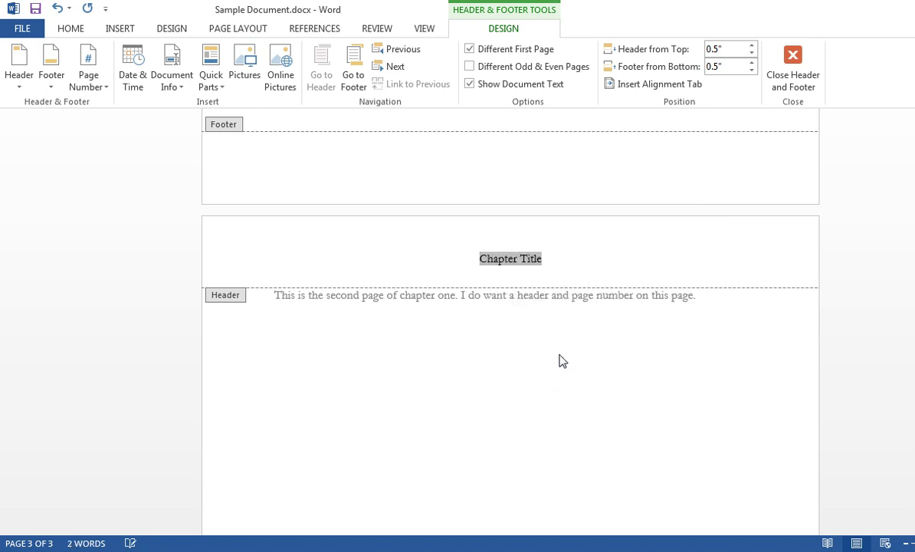
{"action": "scroll", "coordinate": [415, 335], "scroll_direction": "up", "scroll_amount": 3}
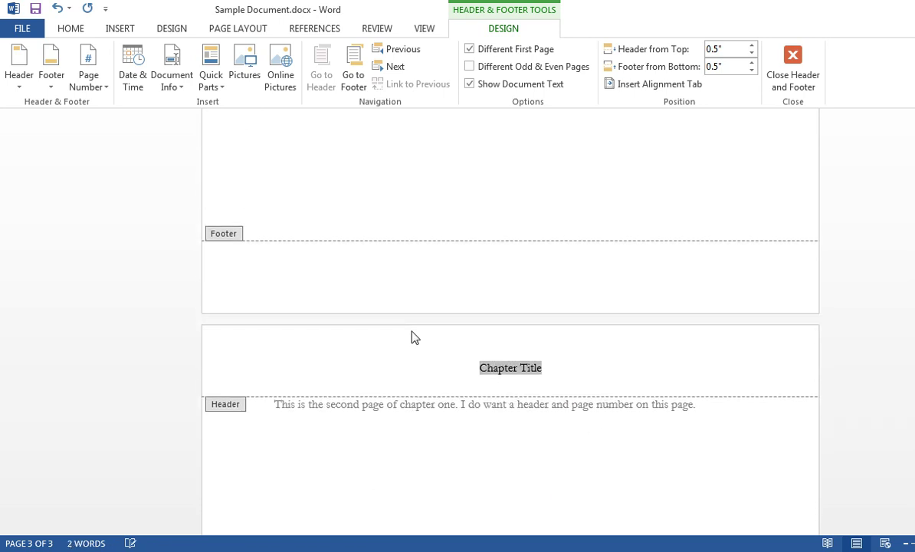
{"action": "scroll", "coordinate": [415, 337], "scroll_direction": "up", "scroll_amount": 10}
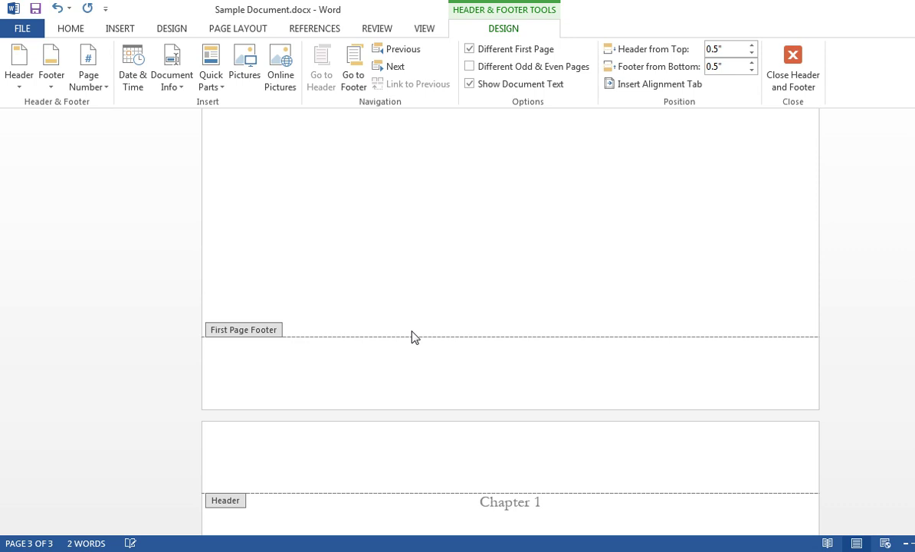
{"action": "scroll", "coordinate": [412, 336], "scroll_direction": "up", "scroll_amount": 14}
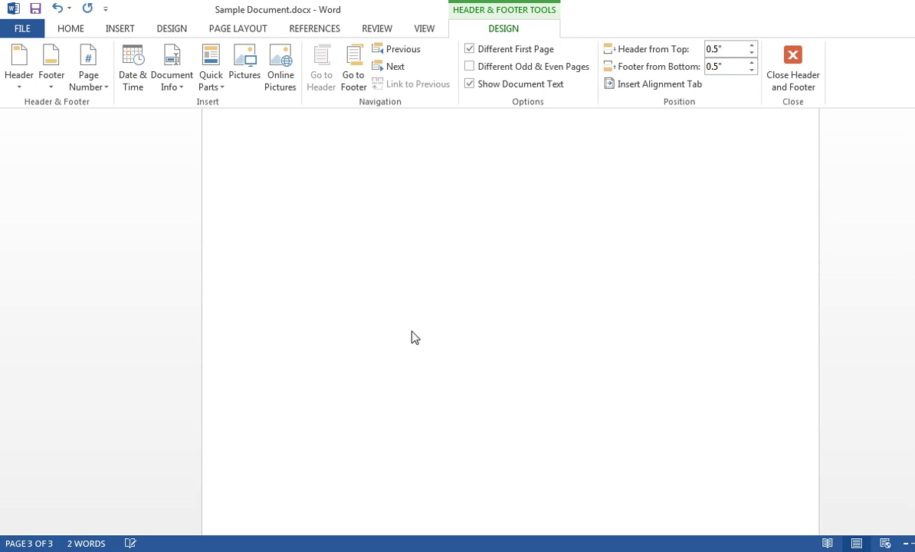
Step: Close the header and verify 'Chapter Title' appears only after Chapter 1's opening page
{"action": "left_click", "coordinate": [774, 69]}
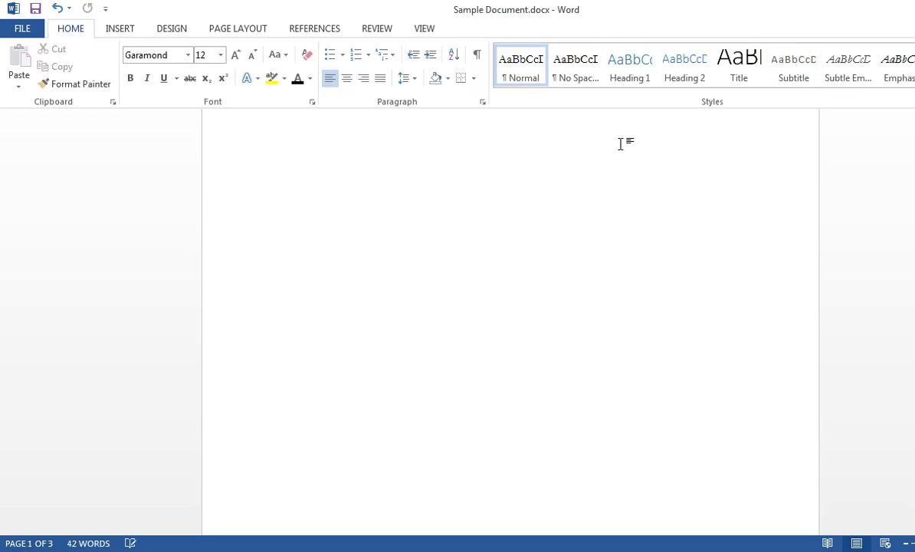
{"action": "scroll", "coordinate": [621, 144], "scroll_direction": "up", "scroll_amount": 3}
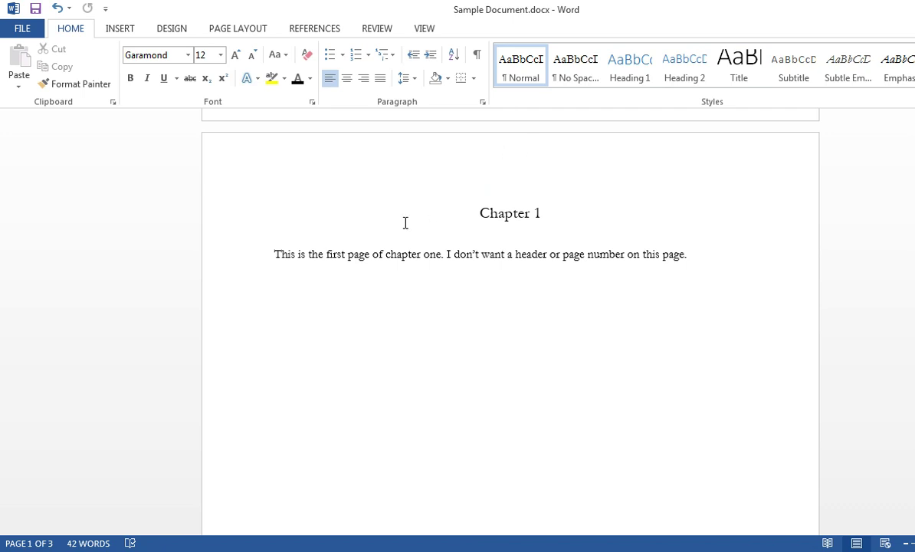
{"action": "scroll", "coordinate": [406, 223], "scroll_direction": "down", "scroll_amount": 15}
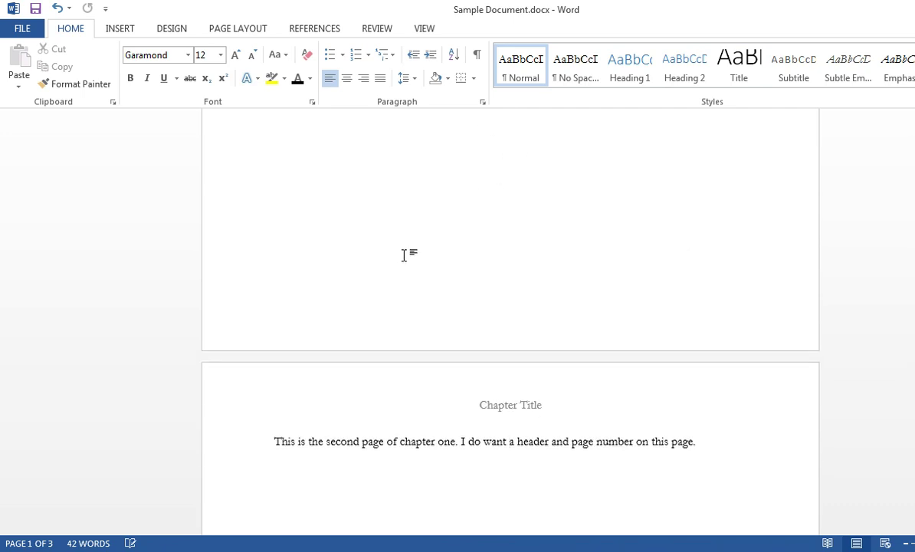
{"action": "scroll", "coordinate": [404, 255], "scroll_direction": "down", "scroll_amount": 3}
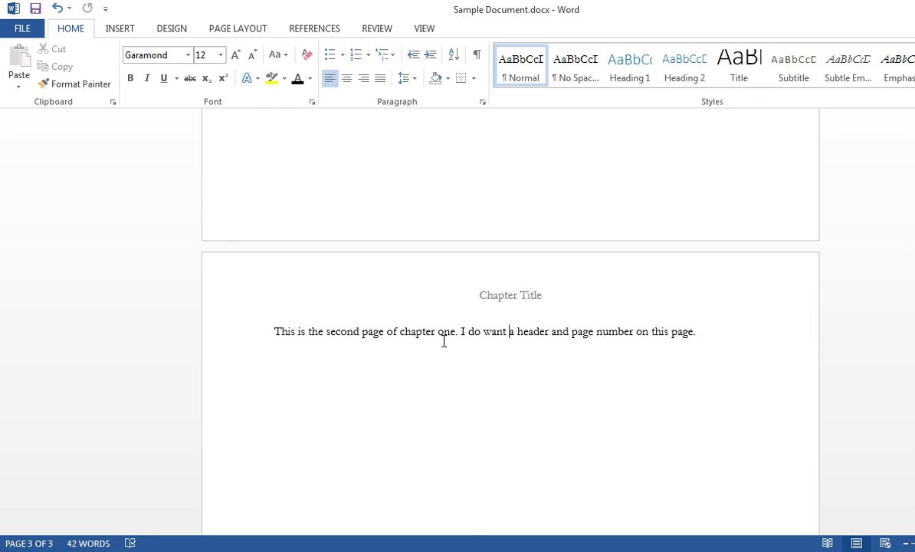
{"action": "scroll", "coordinate": [454, 332], "scroll_direction": "down", "scroll_amount": 1}
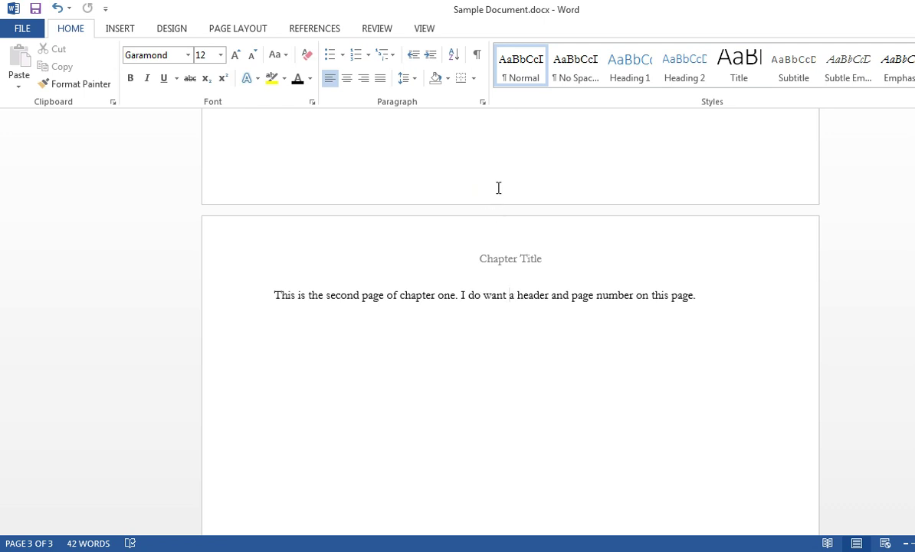
{"action": "scroll", "coordinate": [497, 191], "scroll_direction": "up", "scroll_amount": 3}
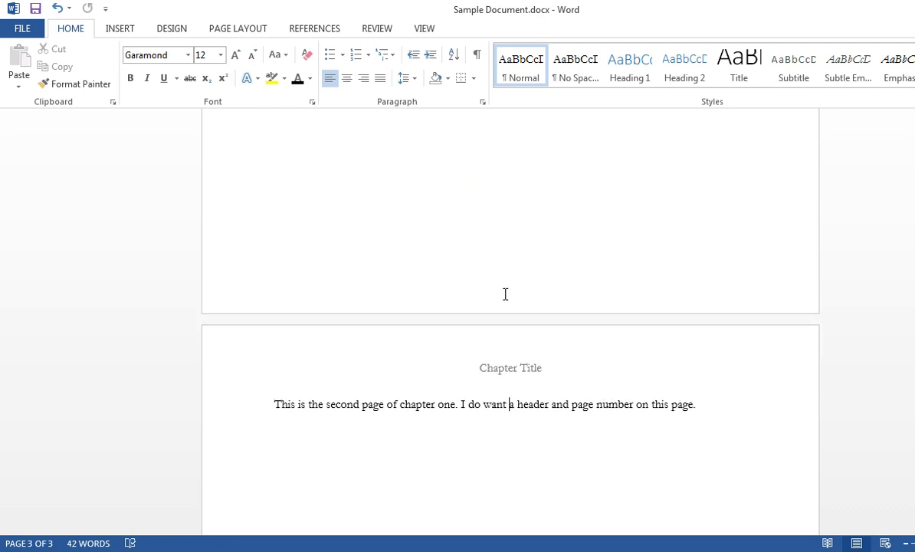